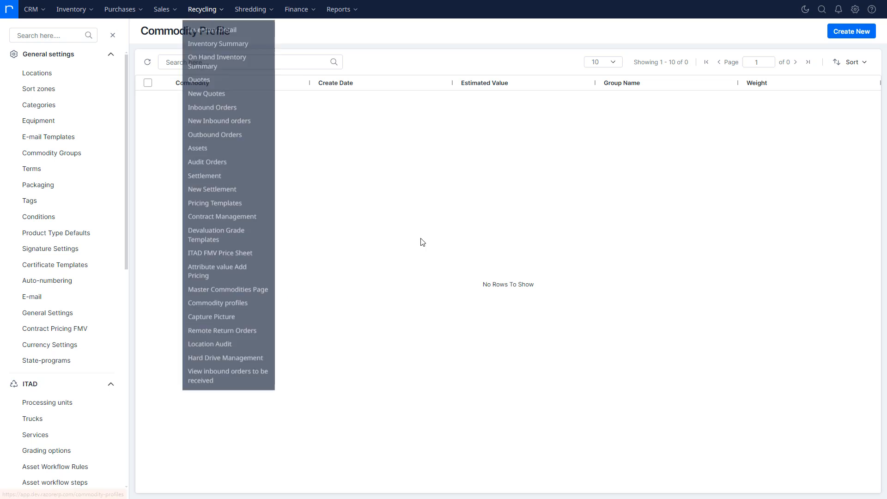
{"action": "triple_click", "coordinate": [256, 44]}
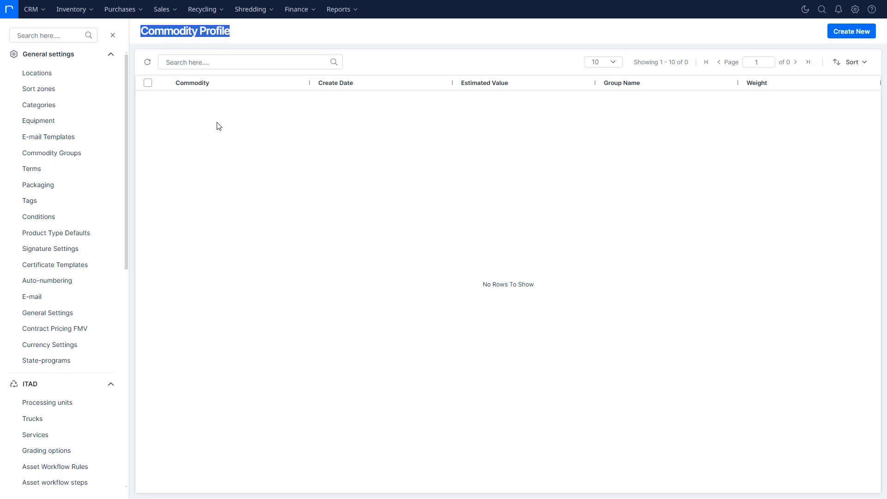
{"action": "left_click", "coordinate": [215, 45]}
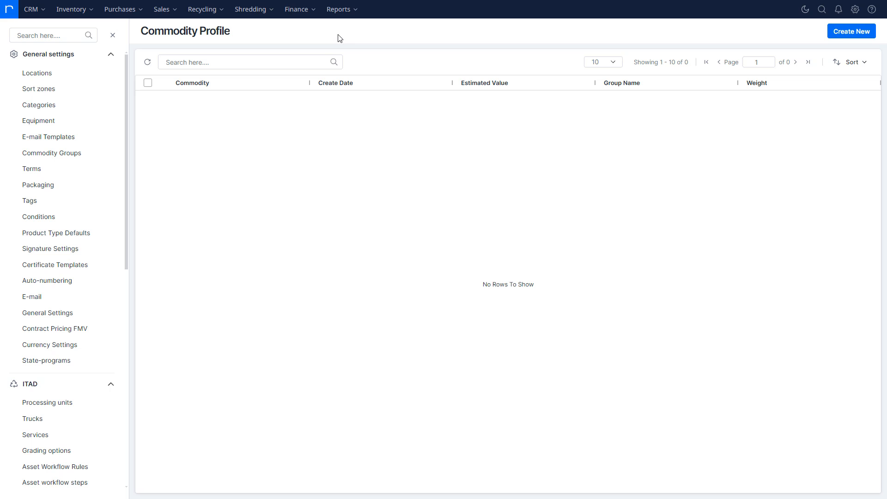
Step: Create a commodity profile for Computer with a weight of 15 lbs
{"action": "left_click", "coordinate": [835, 33]}
{"action": "left_click", "coordinate": [396, 214]}
{"action": "left_click", "coordinate": [309, 216]}
{"action": "left_click", "coordinate": [394, 245]}
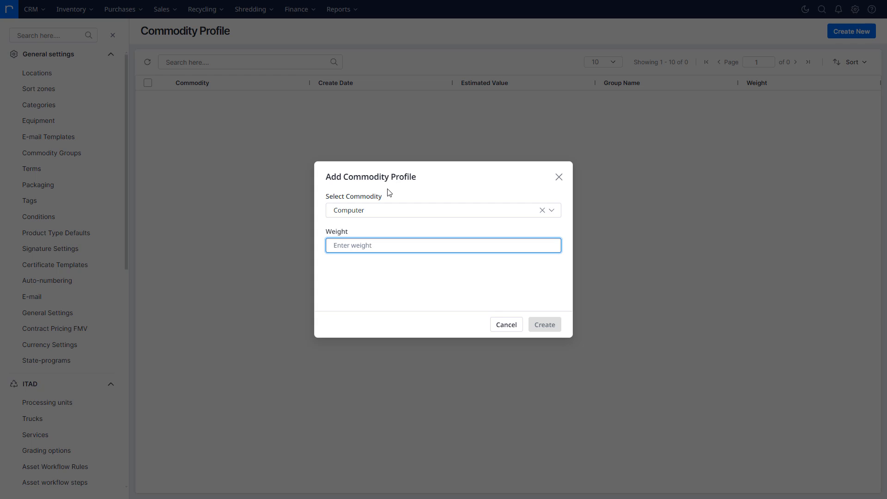
{"action": "type", "text": "12"}
{"action": "double_click", "coordinate": [331, 248]}
{"action": "type", "text": "15"}
{"action": "left_click", "coordinate": [539, 329]}
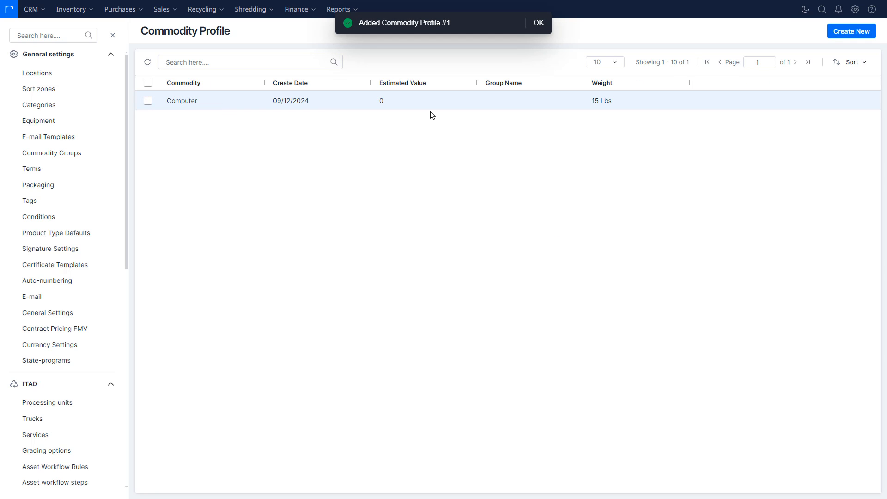
Step: Open the Computer commodity profile for editing
{"action": "left_click", "coordinate": [329, 104]}
{"action": "left_click", "coordinate": [824, 62]}
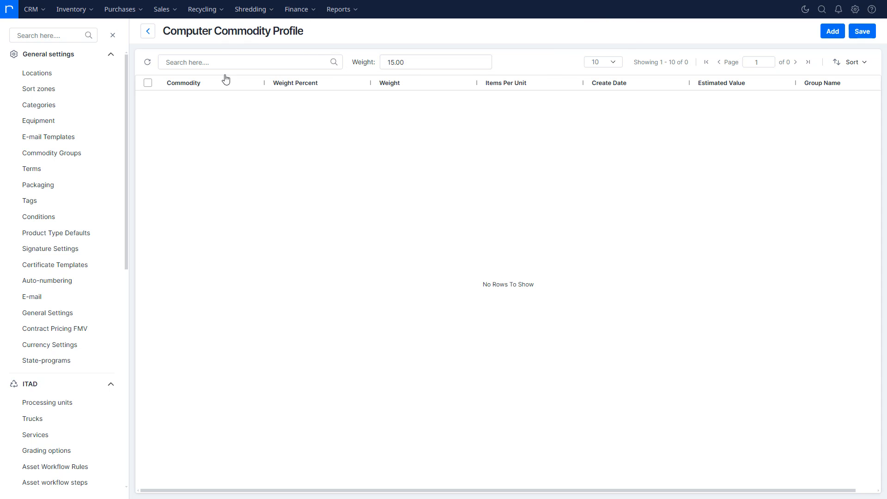
{"action": "left_click_drag", "start_coordinate": [208, 31], "coordinate": [289, 30]}
Step: Add Plastic to the Computer profile with a weight of 1 lb and 1 item per unit
{"action": "left_click", "coordinate": [839, 33]}
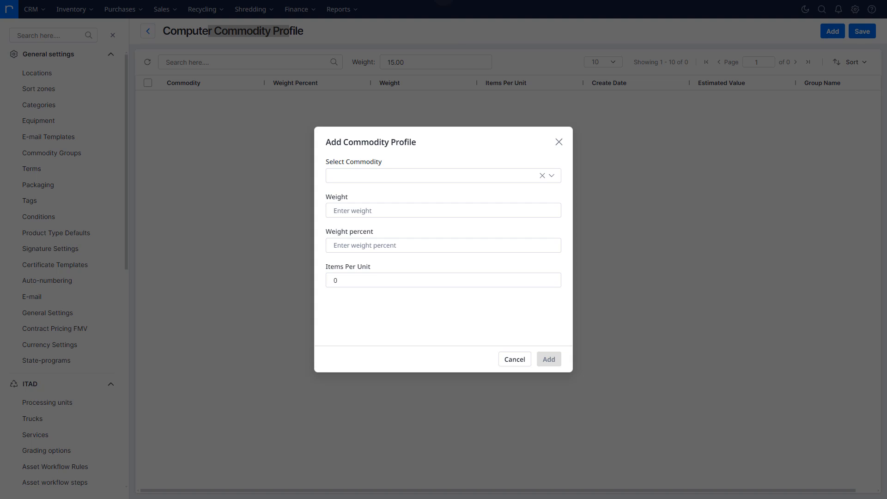
{"action": "left_click", "coordinate": [366, 176]}
{"action": "type", "text": "Plastic"}
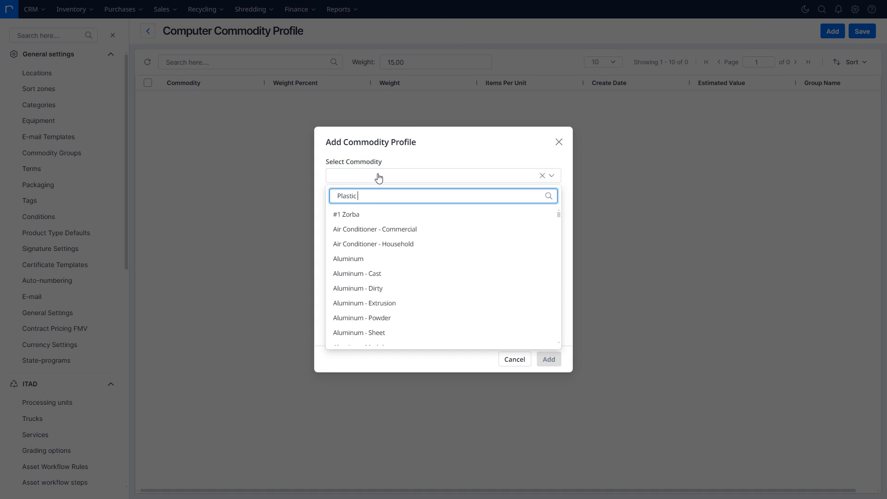
{"action": "left_click", "coordinate": [366, 274]}
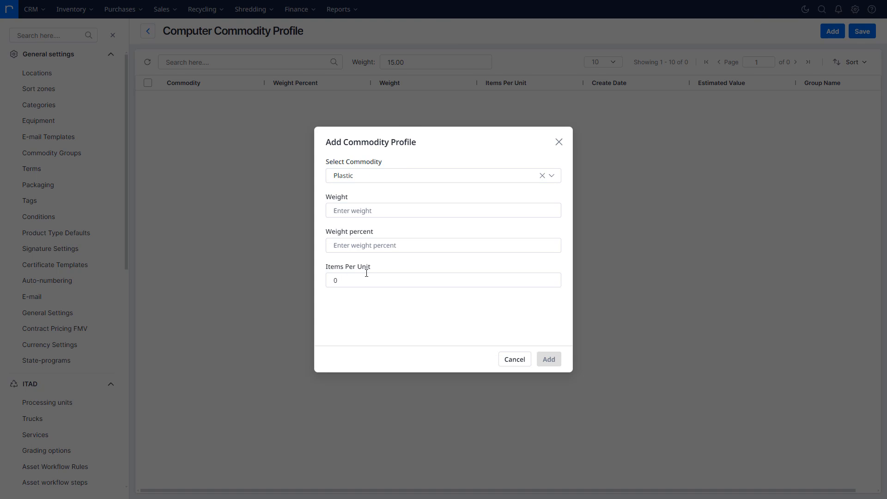
{"action": "left_click", "coordinate": [382, 209]}
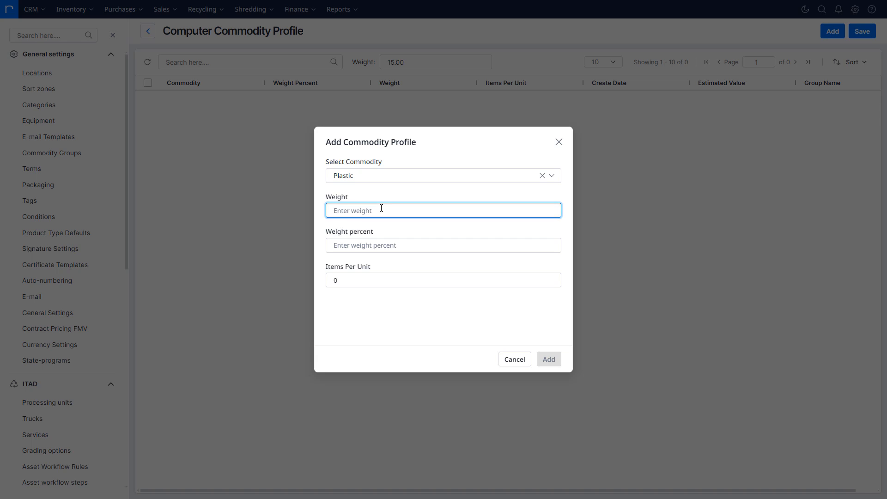
{"action": "type", "text": "1"}
{"action": "left_click", "coordinate": [349, 332]}
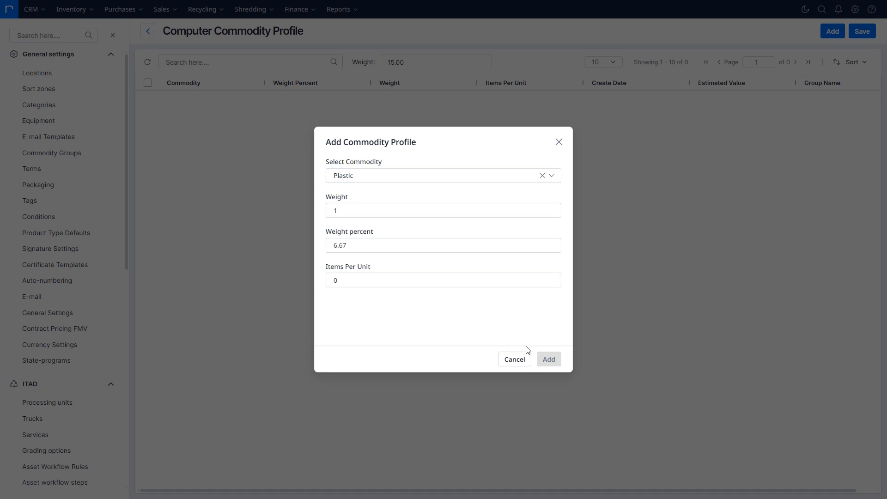
{"action": "left_click", "coordinate": [414, 281]}
{"action": "type", "text": "1"}
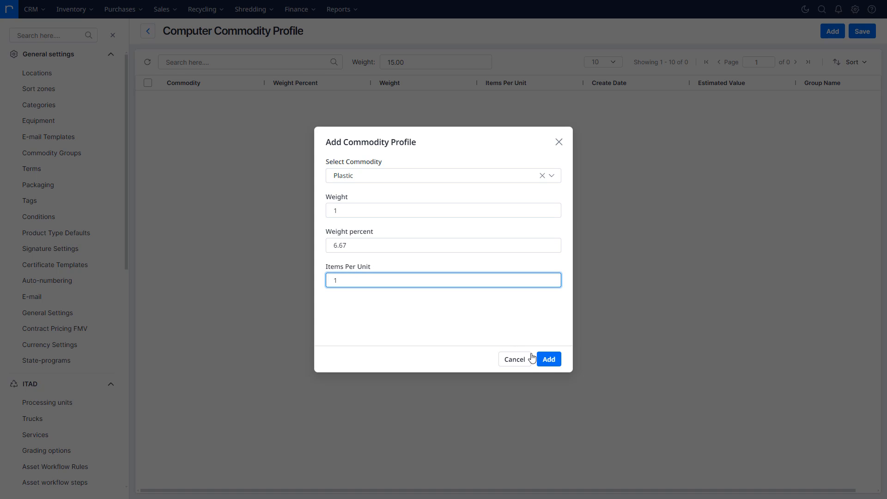
{"action": "left_click", "coordinate": [547, 360]}
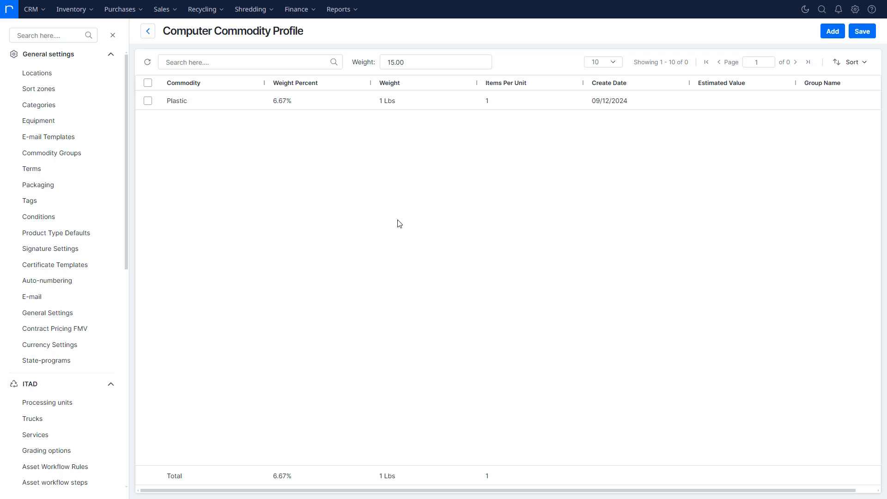
Step: Add Hard Drives to the Computer profile with a weight of 2 lbs and 1 item per unit
{"action": "left_click", "coordinate": [833, 32]}
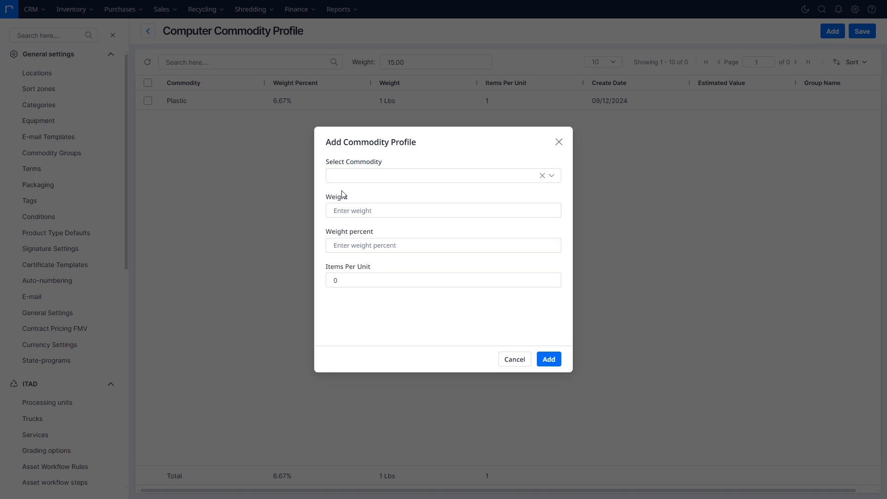
{"action": "left_click", "coordinate": [369, 178]}
{"action": "type", "text": "hard drives"}
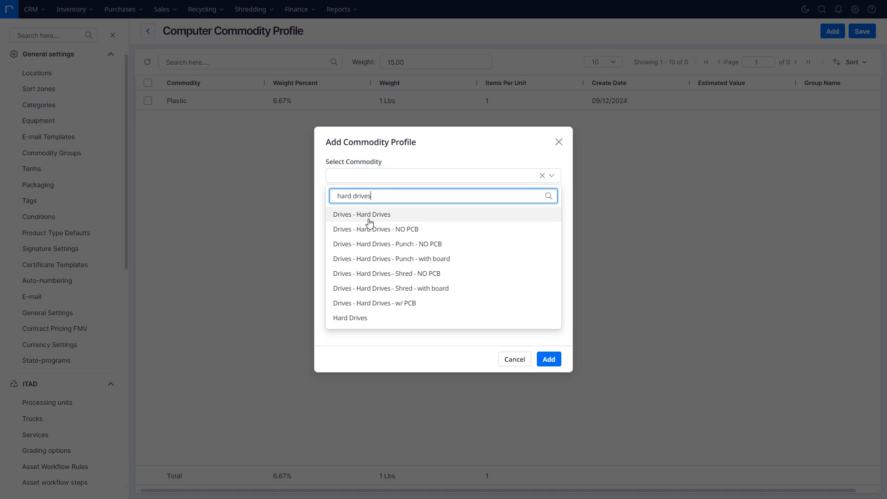
{"action": "left_click", "coordinate": [336, 319]}
{"action": "left_click", "coordinate": [371, 210]}
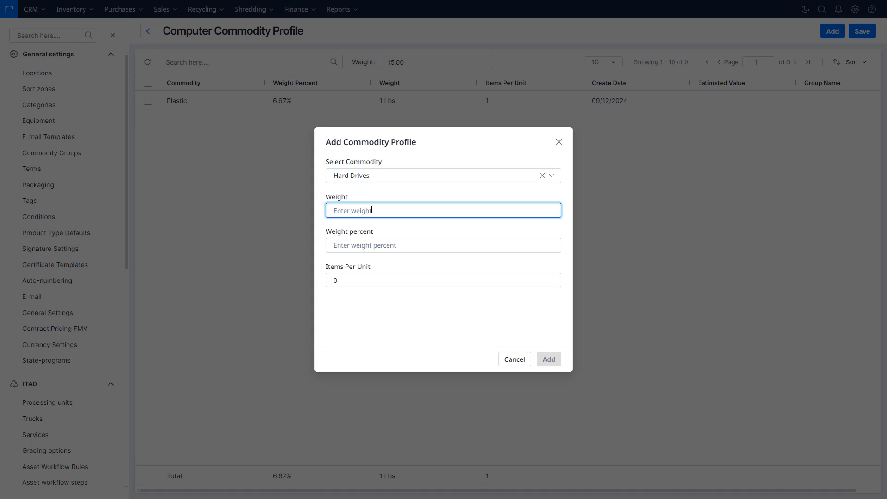
{"action": "type", "text": "5"}
{"action": "key", "text": "BackSpace"}
{"action": "type", "text": "2"}
{"action": "double_click", "coordinate": [372, 280]}
{"action": "type", "text": "1"}
{"action": "left_click", "coordinate": [547, 359]}
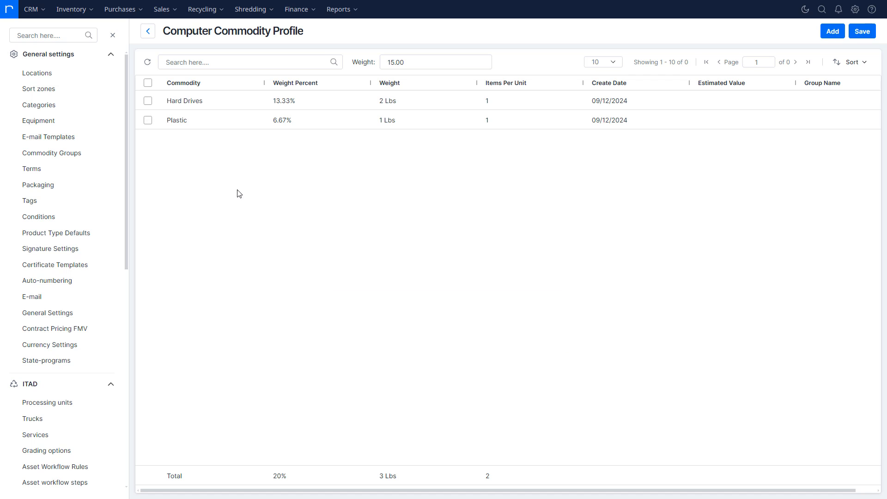
Step: Review the weight percent, weight and estimated value of the Hard Drives and Plastic entries
{"action": "left_click", "coordinate": [293, 115]}
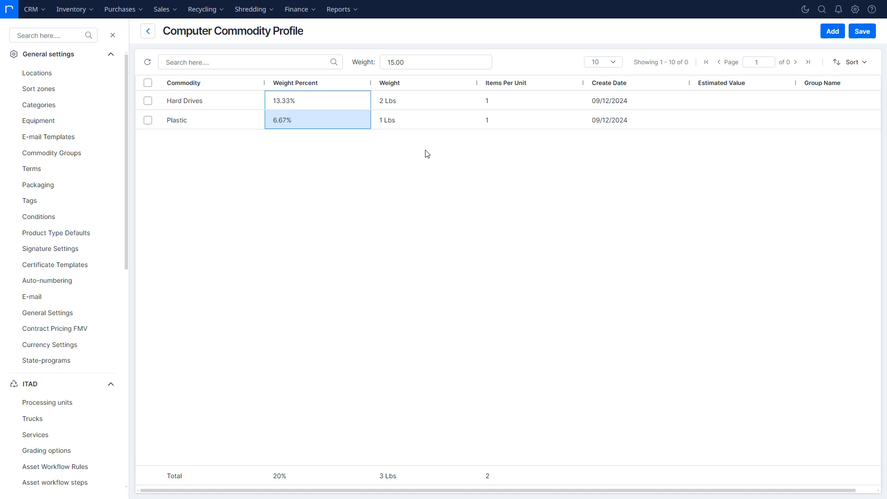
{"action": "left_click_drag", "start_coordinate": [399, 105], "coordinate": [407, 134]}
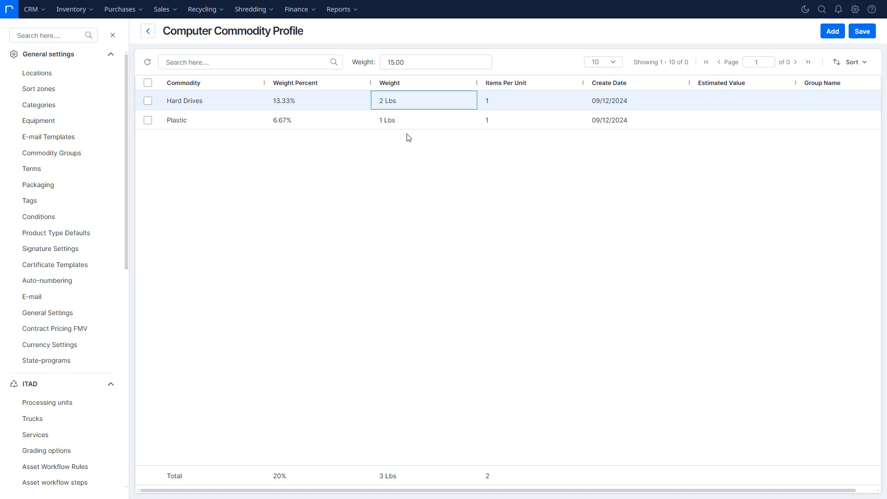
{"action": "scroll", "coordinate": [668, 123], "scroll_direction": "right", "scroll_amount": 1}
{"action": "left_click", "coordinate": [666, 110]}
{"action": "left_click_drag", "start_coordinate": [668, 110], "coordinate": [733, 112]}
{"action": "right_click", "coordinate": [734, 116]}
{"action": "left_click", "coordinate": [694, 101]}
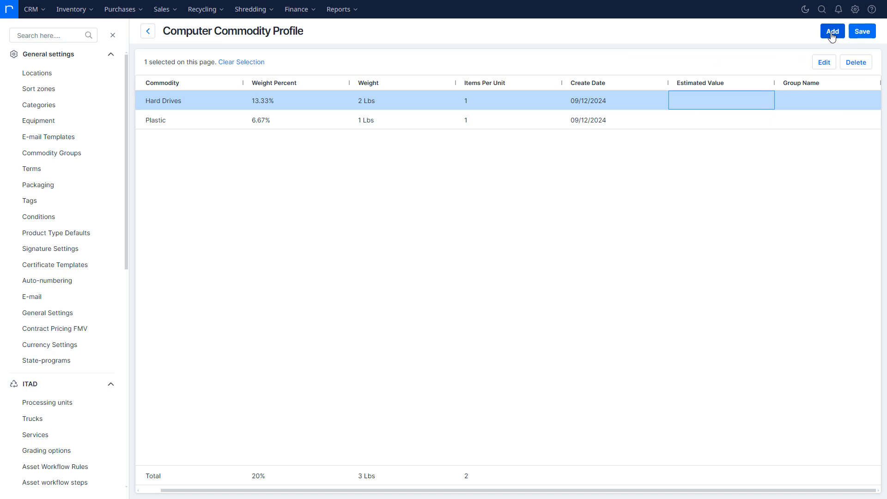
Step: Add Processors: Mixed to the Computer profile with a weight of 0.2 lbs and 1 item per unit
{"action": "left_click", "coordinate": [832, 32]}
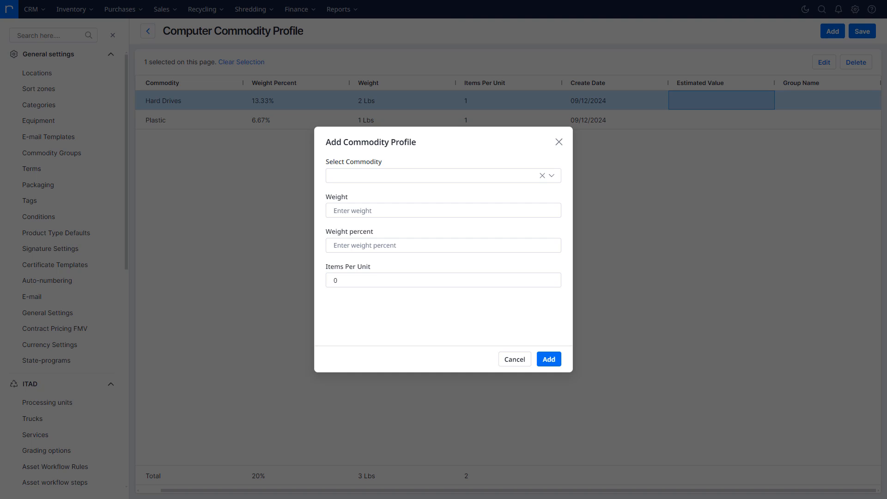
{"action": "left_click", "coordinate": [389, 178]}
{"action": "type", "text": "Processors: Mixed"}
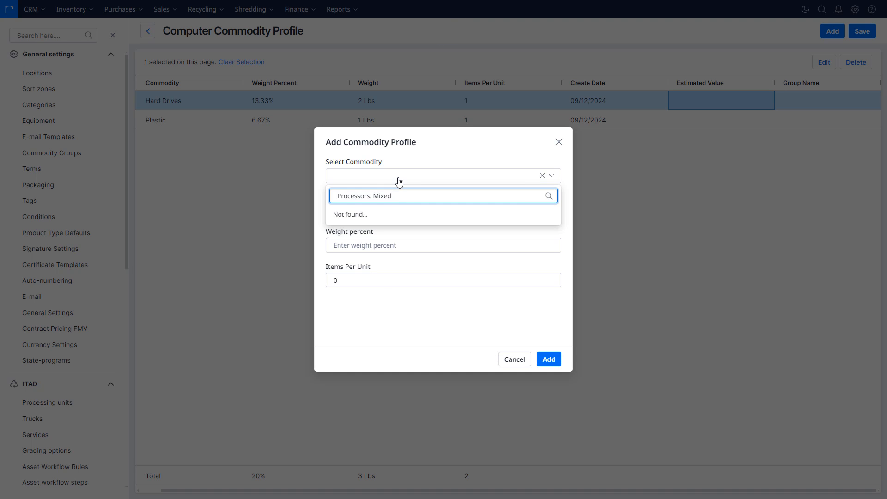
{"action": "left_click", "coordinate": [380, 212]}
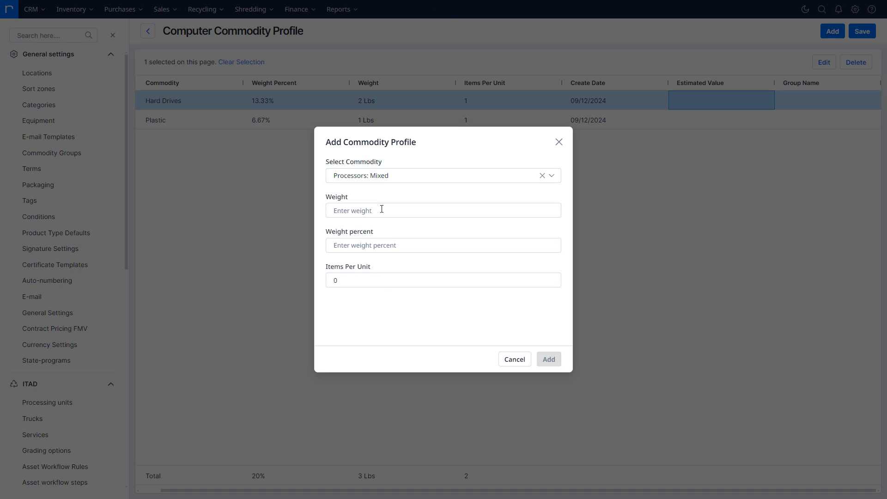
{"action": "left_click", "coordinate": [383, 208]}
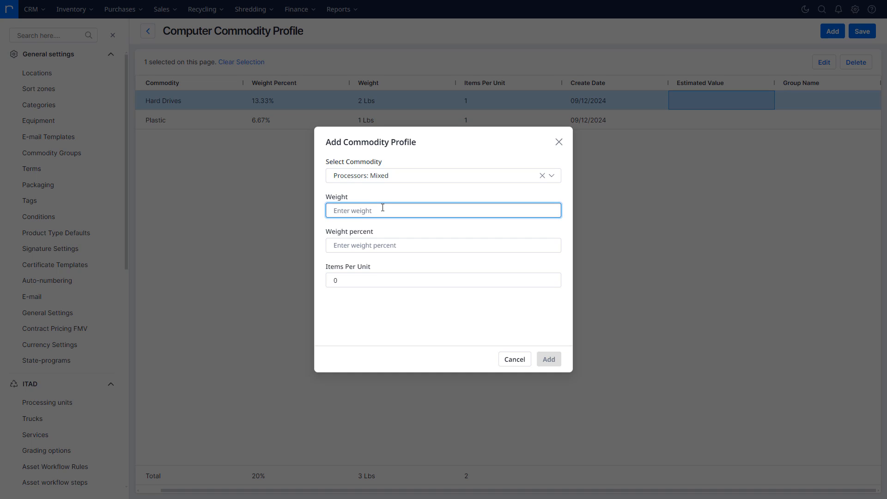
{"action": "type", "text": "0.2"}
{"action": "left_click", "coordinate": [372, 310]}
{"action": "left_click_drag", "start_coordinate": [355, 281], "coordinate": [266, 272]}
{"action": "type", "text": "1"}
{"action": "left_click", "coordinate": [549, 359]}
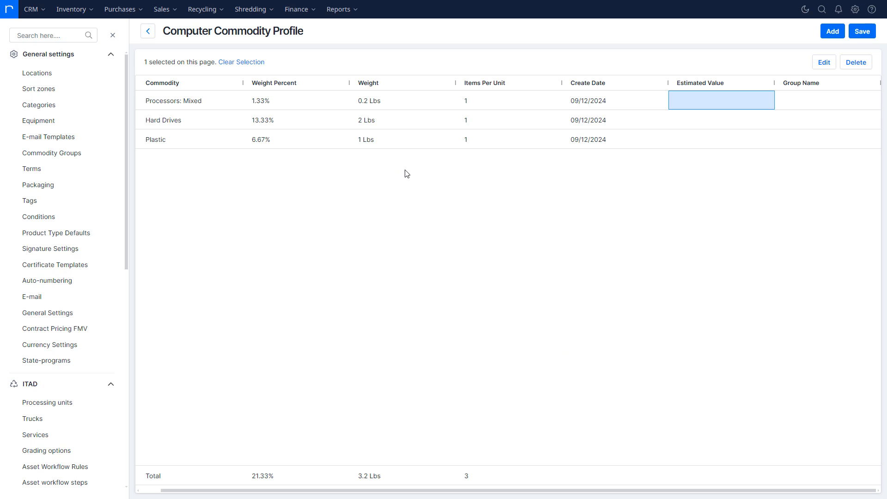
Step: Add Copper #1 to the Computer profile with a weight of 0.45 lbs and 1 item per unit
{"action": "left_click", "coordinate": [833, 31]}
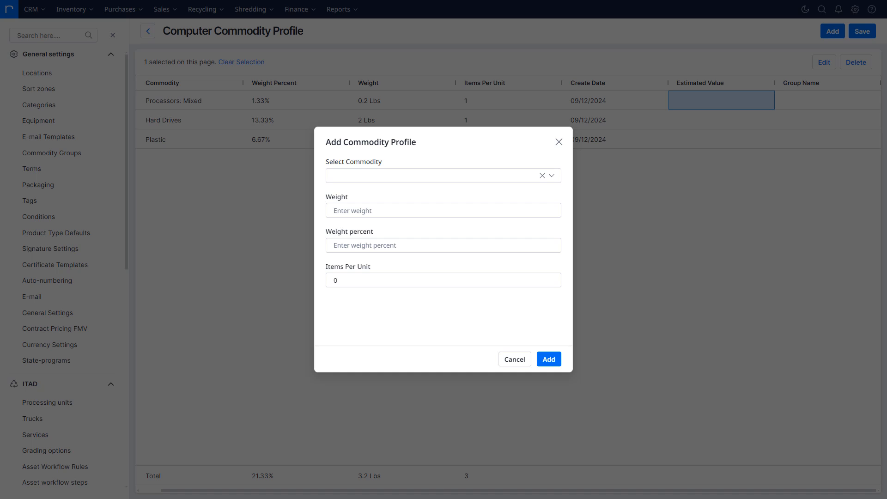
{"action": "left_click", "coordinate": [362, 176]}
{"action": "type", "text": "Copper #1"}
{"action": "left_click", "coordinate": [374, 213]}
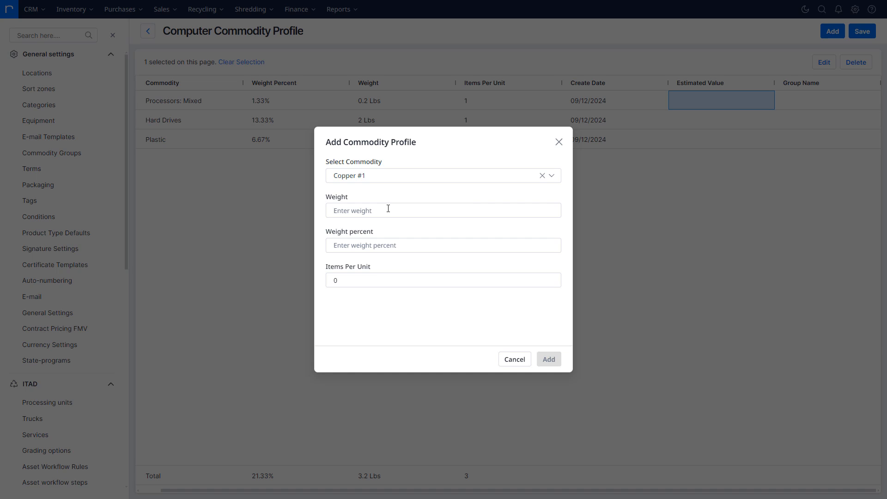
{"action": "left_click", "coordinate": [388, 208]}
{"action": "left_click", "coordinate": [362, 278]}
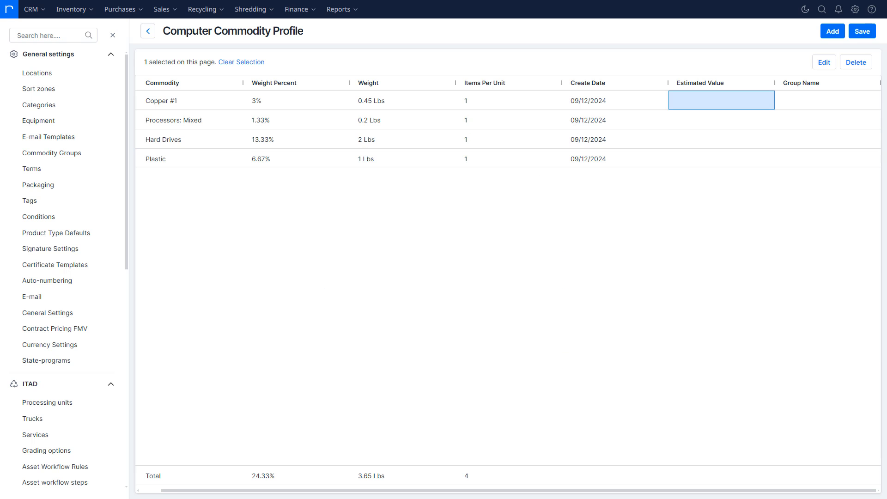
Step: Add Memory: Mixed to the Computer profile with a weight of 0.15 lbs and 1 item per unit
{"action": "left_click", "coordinate": [833, 35]}
{"action": "left_click", "coordinate": [393, 177]}
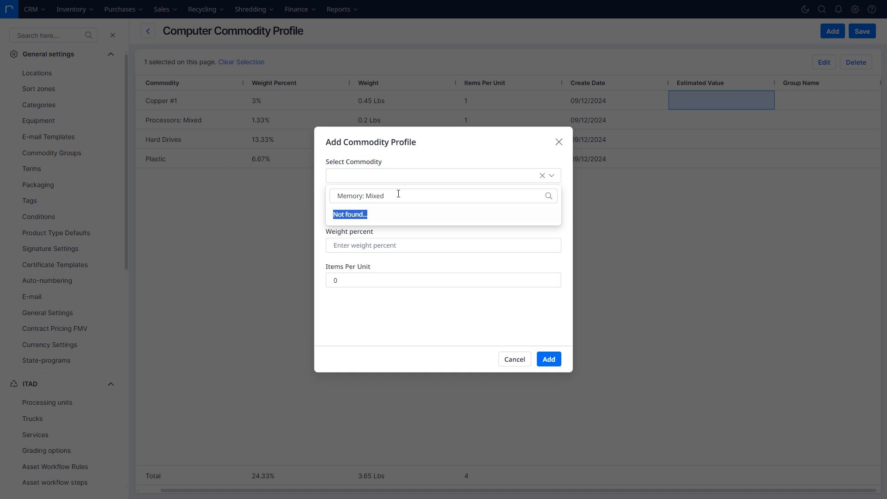
{"action": "left_click", "coordinate": [382, 213]}
{"action": "left_click", "coordinate": [379, 208]}
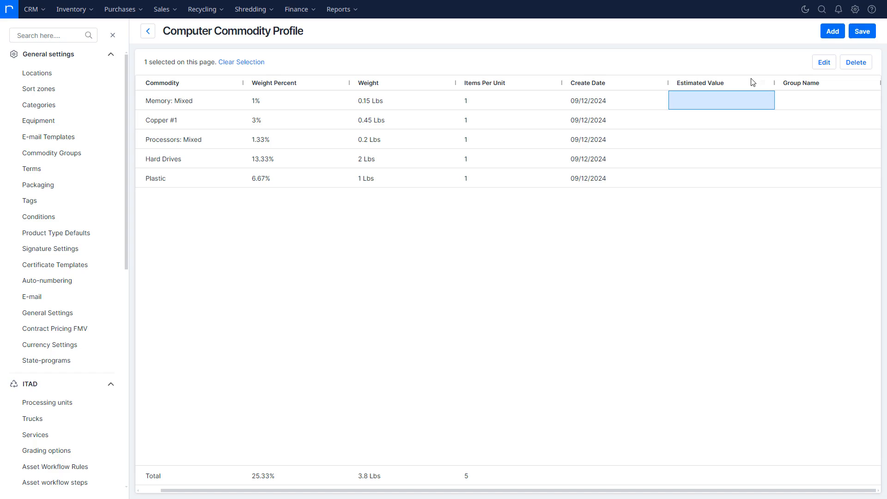
Step: Add Ribbon Wire to the Computer profile with a weight of 1.1 lbs and 1 item per unit
{"action": "left_click", "coordinate": [832, 32]}
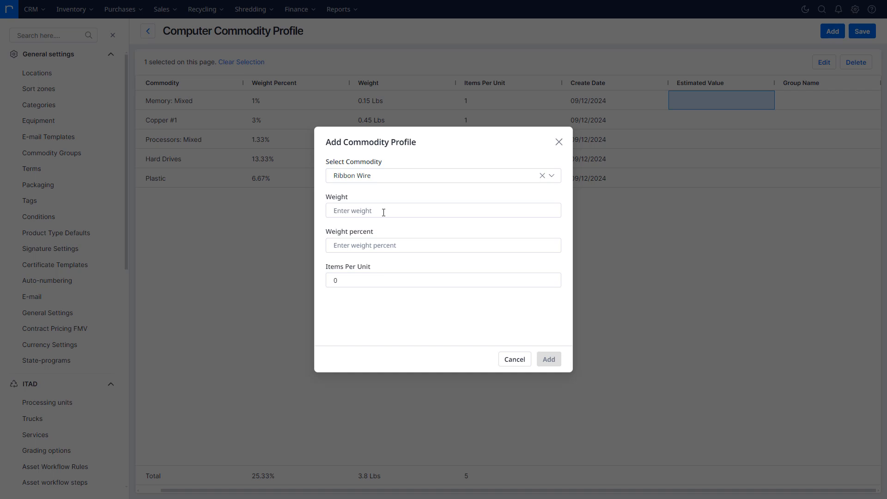
{"action": "left_click", "coordinate": [382, 210]}
{"action": "type", "text": "1.1"}
{"action": "left_click", "coordinate": [390, 281]}
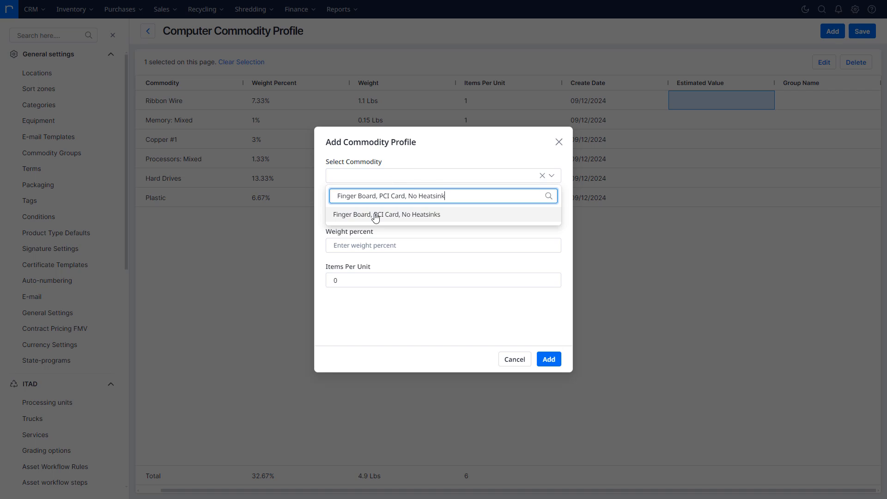
Step: Add Finger Board, PCI Card, No Heatsinks to the Computer profile with a weight of 5 lbs and 1 item per unit
{"action": "left_click", "coordinate": [376, 216]}
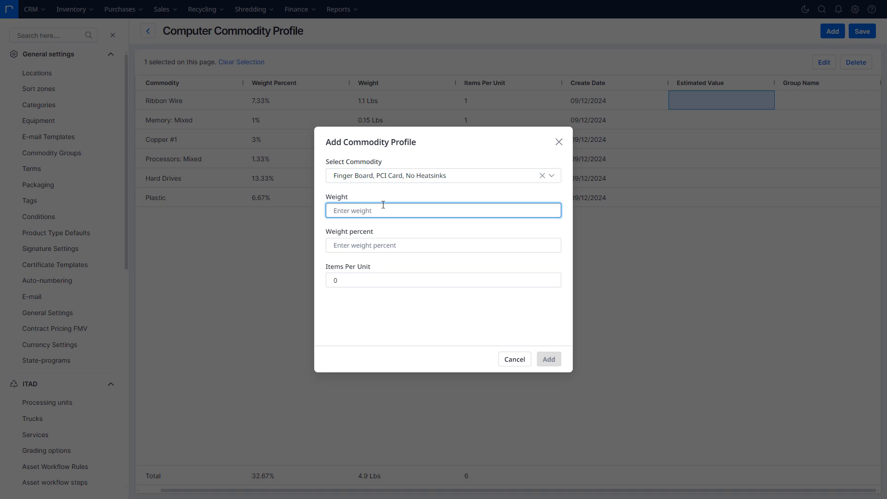
{"action": "type", "text": "5"}
{"action": "left_click", "coordinate": [549, 359]}
Step: Add Power Supply with Wire to the Computer profile with a weight of 3 lbs and 1 item per unit
{"action": "left_click", "coordinate": [832, 31]}
{"action": "left_click", "coordinate": [384, 176]}
{"action": "type", "text": "Power Supply with Wire"}
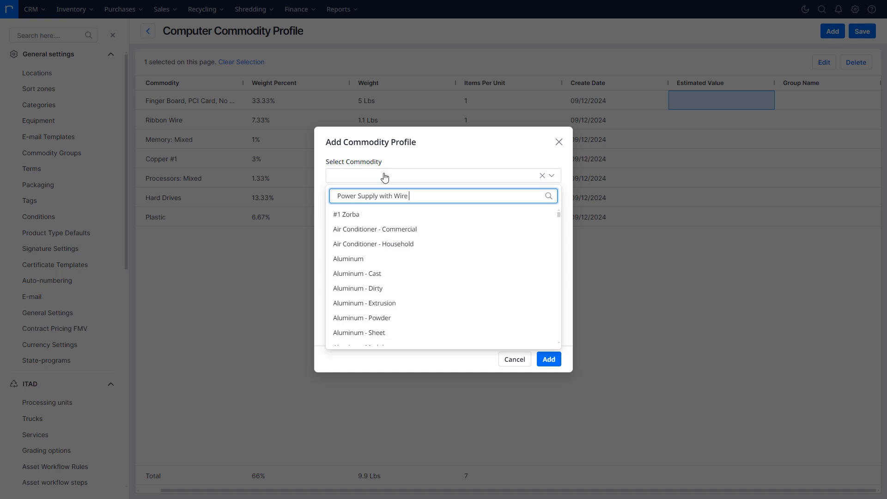
{"action": "left_click", "coordinate": [381, 211]}
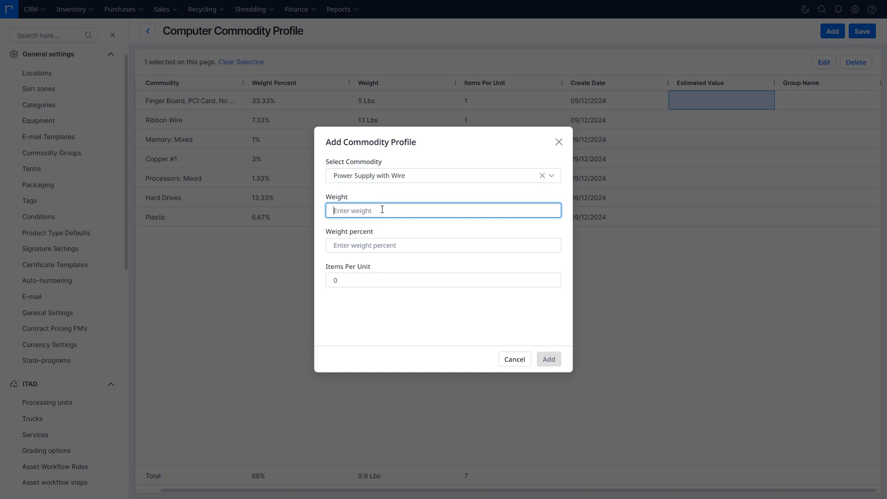
{"action": "type", "text": "3"}
{"action": "key", "text": "Return"}
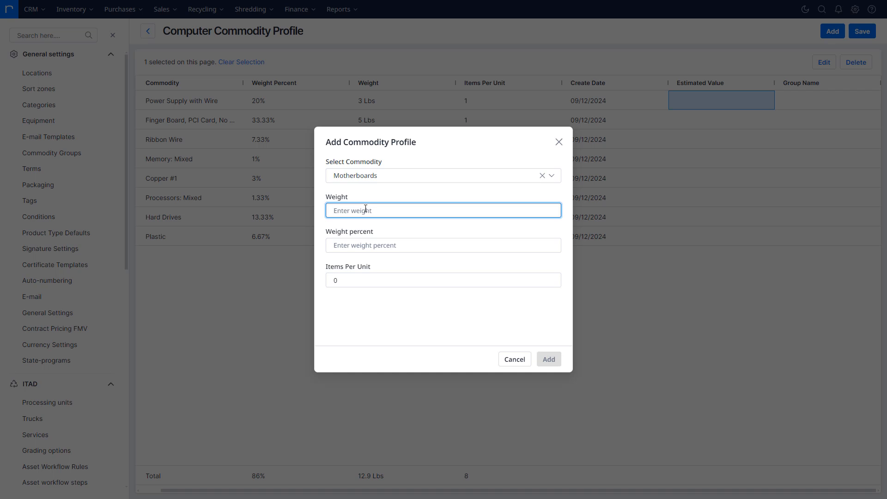
Step: Add Motherboards at 1.5 lbs and PC Fans at 0.25 lbs to the Computer profile, each with 1 item per unit
{"action": "type", "text": "1.5"}
{"action": "key", "text": "Return"}
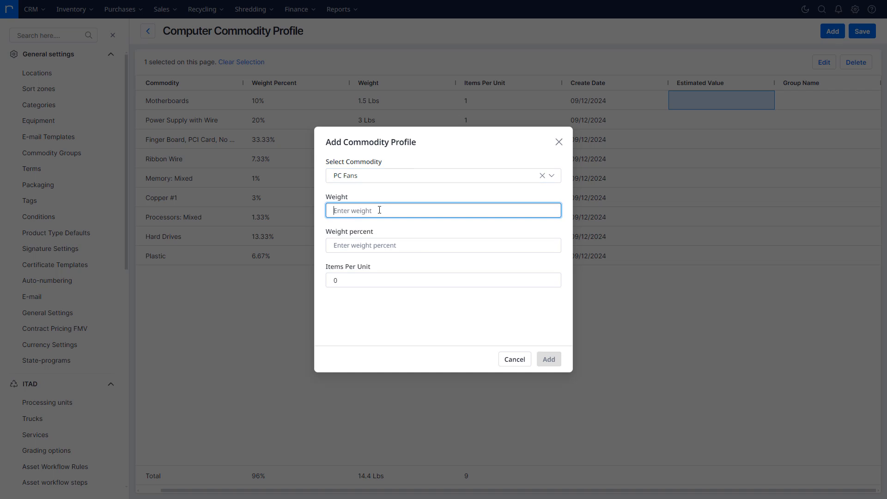
{"action": "type", "text": "0.2"}
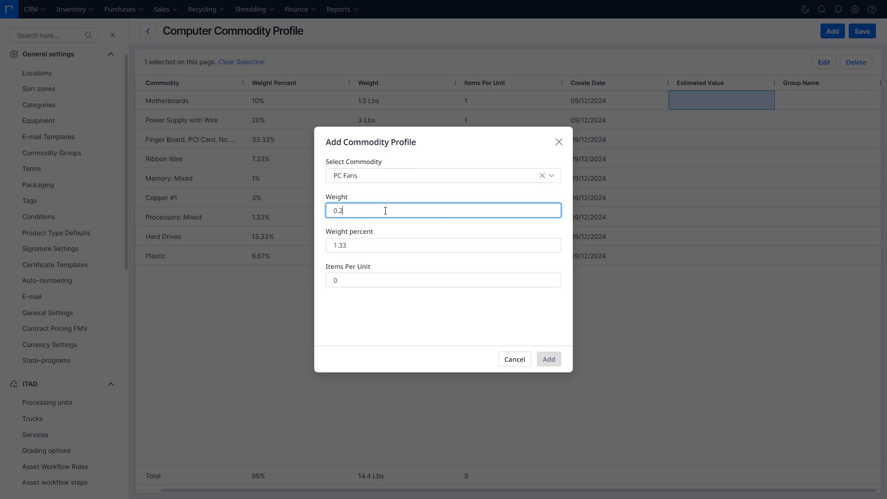
{"action": "type", "text": "5"}
{"action": "key", "text": "Return"}
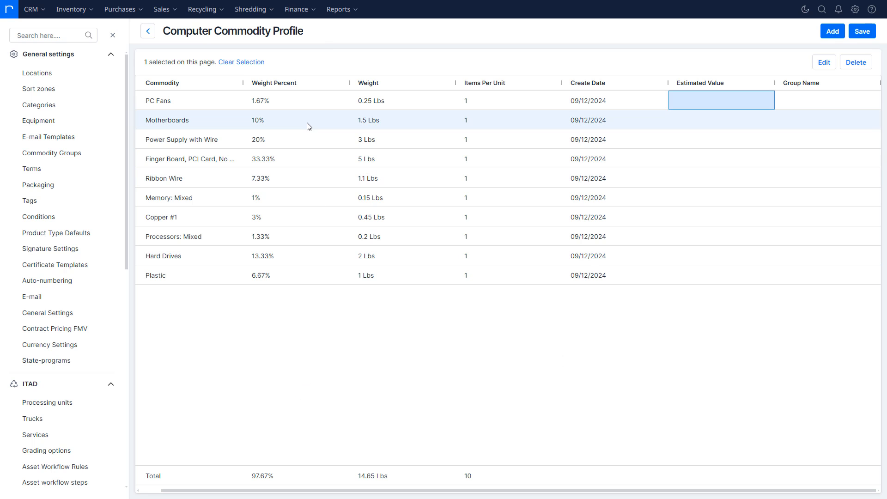
Step: Review the profile's commodities, weight percents, weights, items per unit and estimated values, along with the total weight percent
{"action": "left_click_drag", "start_coordinate": [217, 104], "coordinate": [206, 281]}
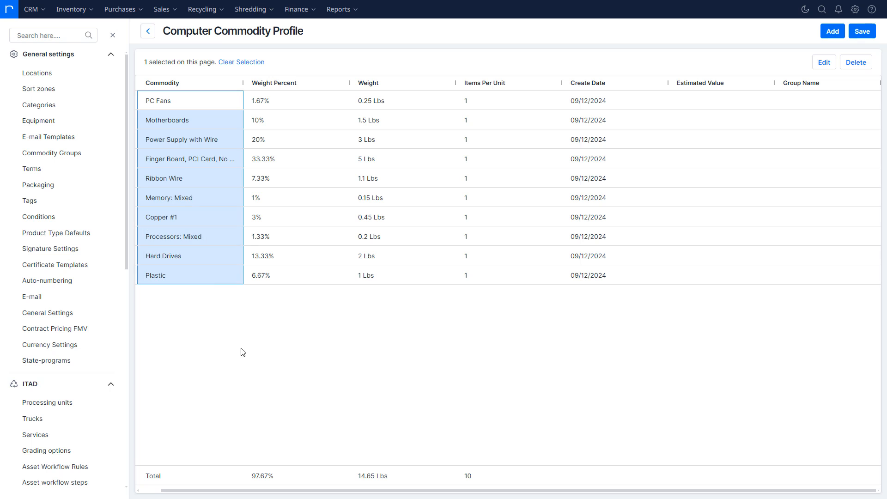
{"action": "left_click_drag", "start_coordinate": [276, 103], "coordinate": [312, 305]}
{"action": "left_click_drag", "start_coordinate": [407, 102], "coordinate": [414, 304]}
{"action": "left_click_drag", "start_coordinate": [511, 101], "coordinate": [495, 297]}
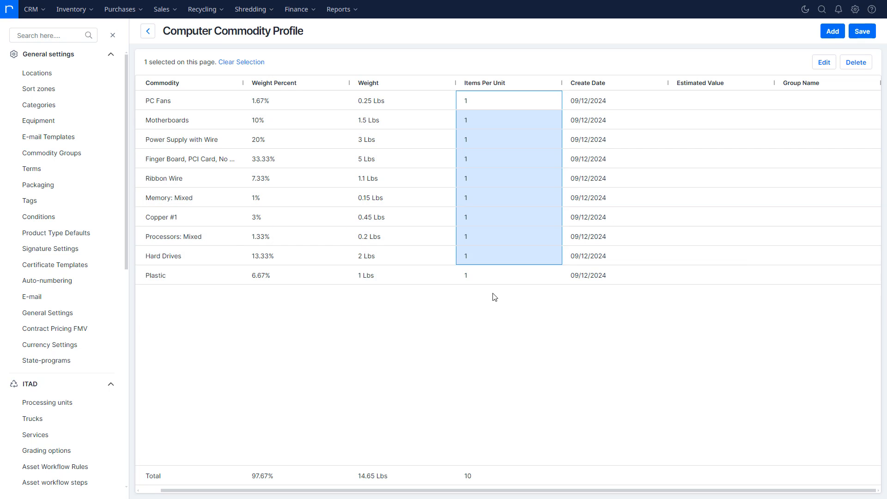
{"action": "left_click_drag", "start_coordinate": [391, 102], "coordinate": [392, 307]}
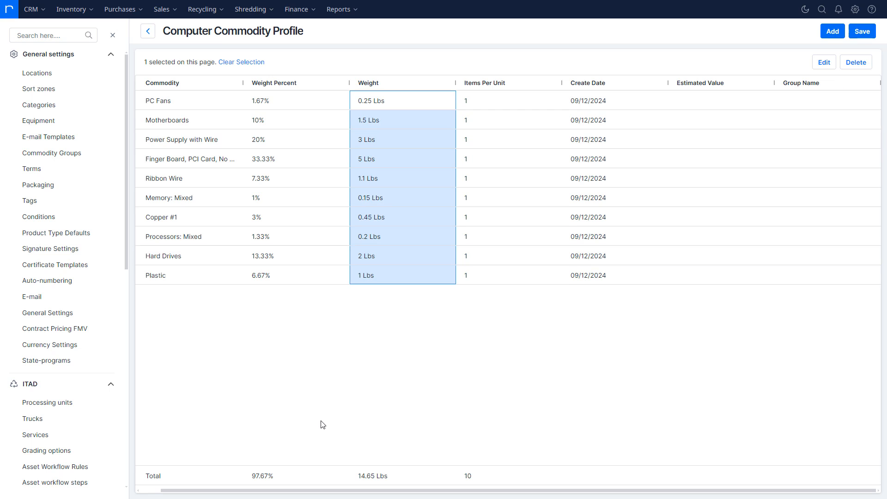
{"action": "left_click", "coordinate": [274, 479]}
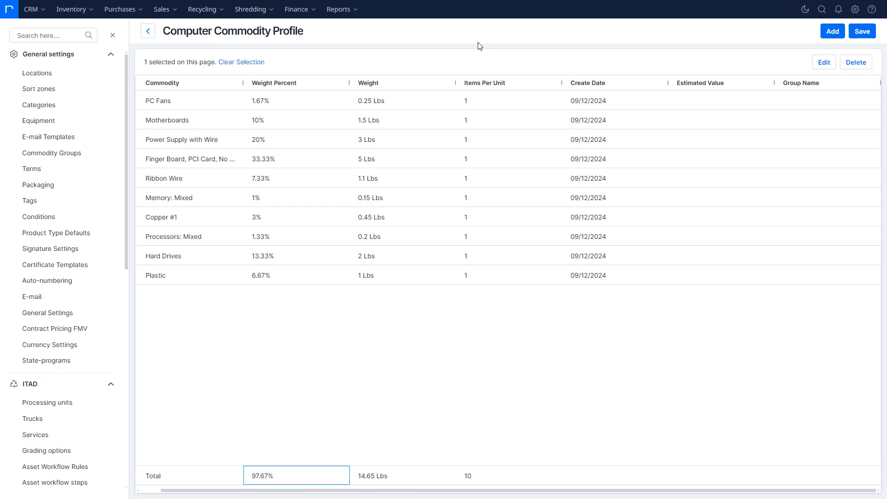
{"action": "left_click_drag", "start_coordinate": [192, 102], "coordinate": [208, 305]}
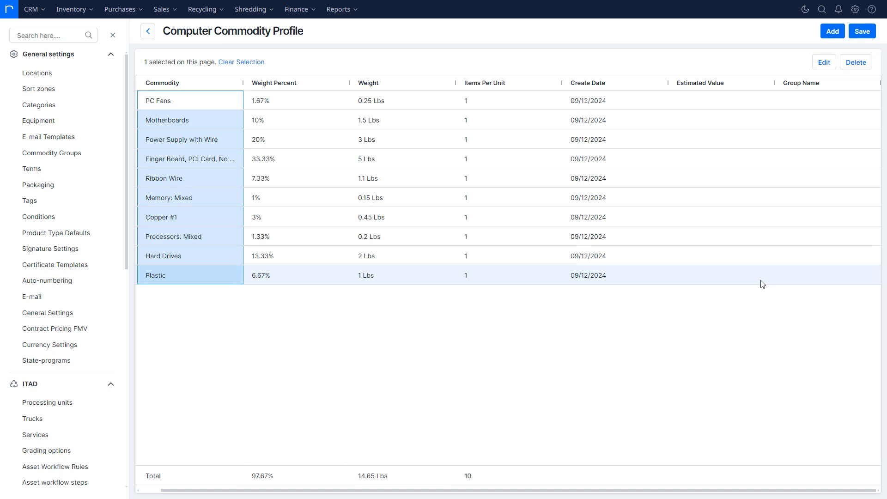
{"action": "left_click", "coordinate": [724, 107]}
{"action": "left_click_drag", "start_coordinate": [724, 107], "coordinate": [672, 344]}
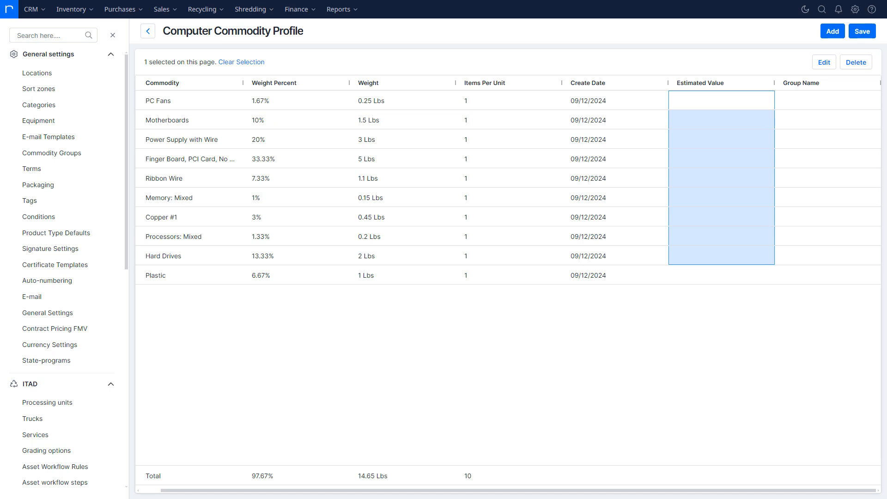
Step: Save the Computer commodity profile and review the estimated values of its commodities
{"action": "left_click", "coordinate": [862, 30]}
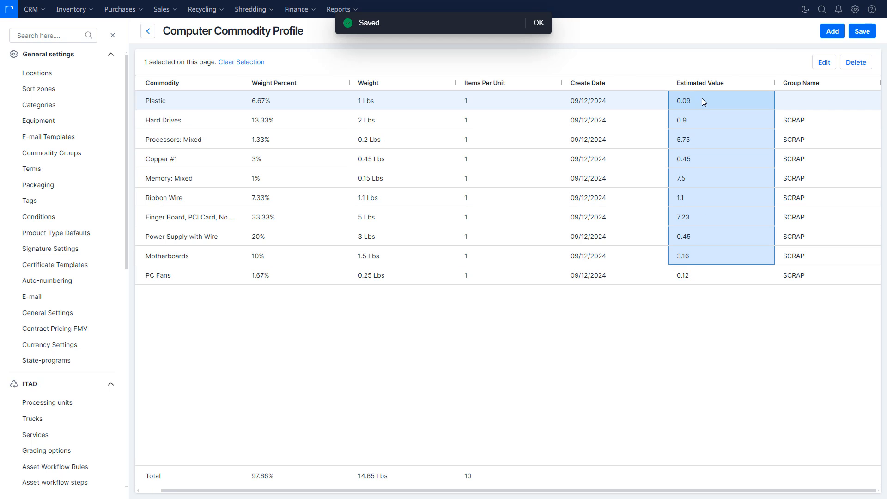
{"action": "left_click_drag", "start_coordinate": [701, 99], "coordinate": [757, 291]}
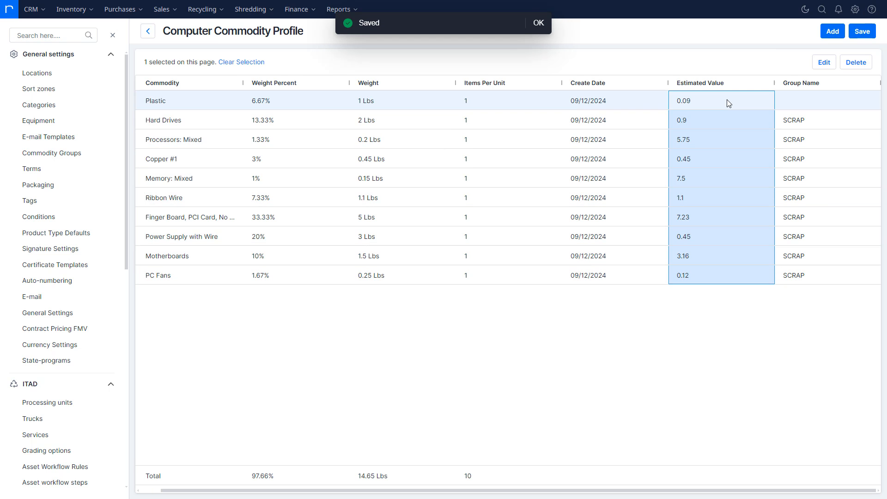
{"action": "left_click_drag", "start_coordinate": [729, 103], "coordinate": [708, 319]}
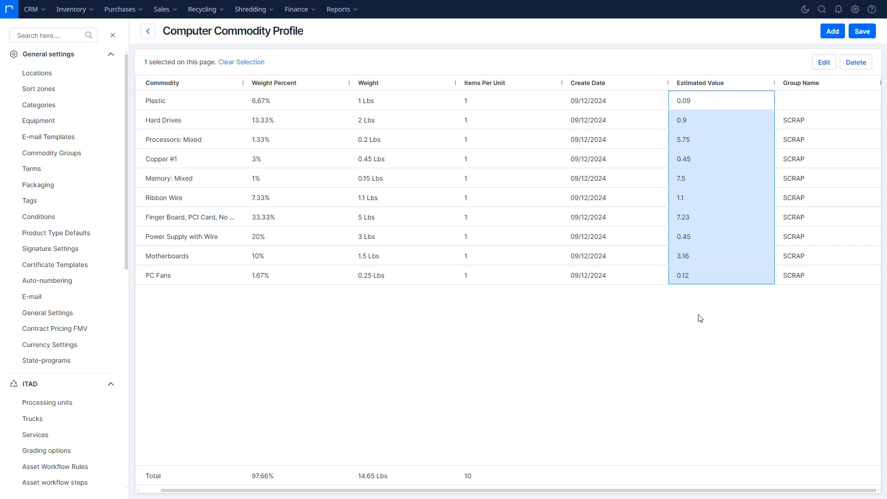
Step: Examine the individual commodities of the saved Computer profile against their estimated values
{"action": "left_click", "coordinate": [172, 103]}
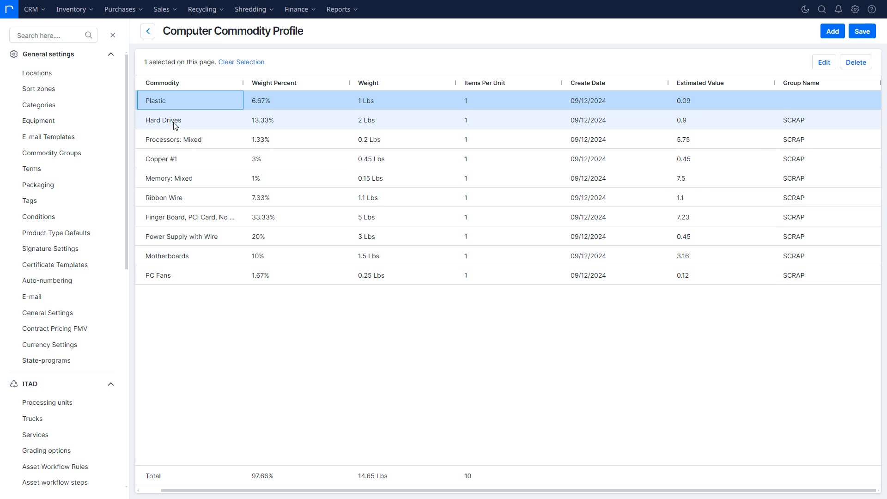
{"action": "left_click", "coordinate": [176, 122], "text": "shift"}
{"action": "left_click", "coordinate": [172, 140], "text": "shift"}
{"action": "left_click", "coordinate": [172, 161], "text": "ctrl"}
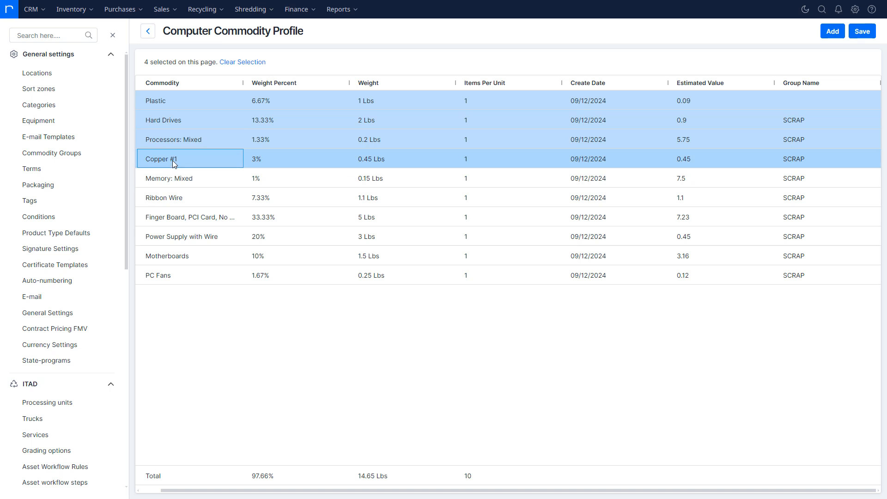
{"action": "left_click_drag", "start_coordinate": [678, 104], "coordinate": [680, 293]}
{"action": "left_click", "coordinate": [694, 100]}
{"action": "left_click", "coordinate": [694, 121]}
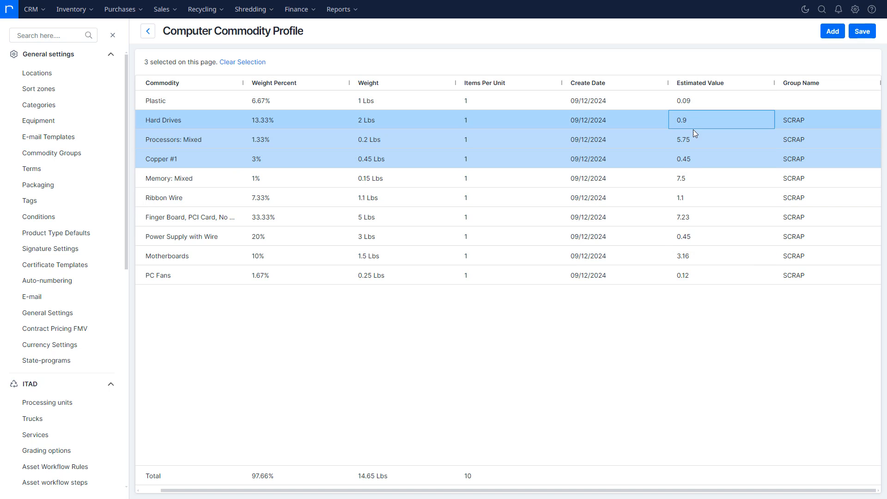
{"action": "left_click", "coordinate": [693, 140]}
{"action": "left_click", "coordinate": [691, 159]}
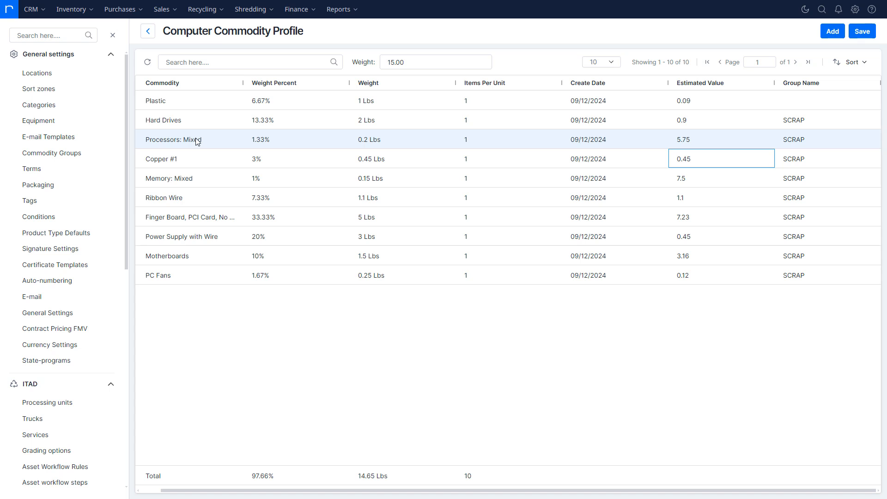
{"action": "left_click_drag", "start_coordinate": [181, 101], "coordinate": [184, 275]}
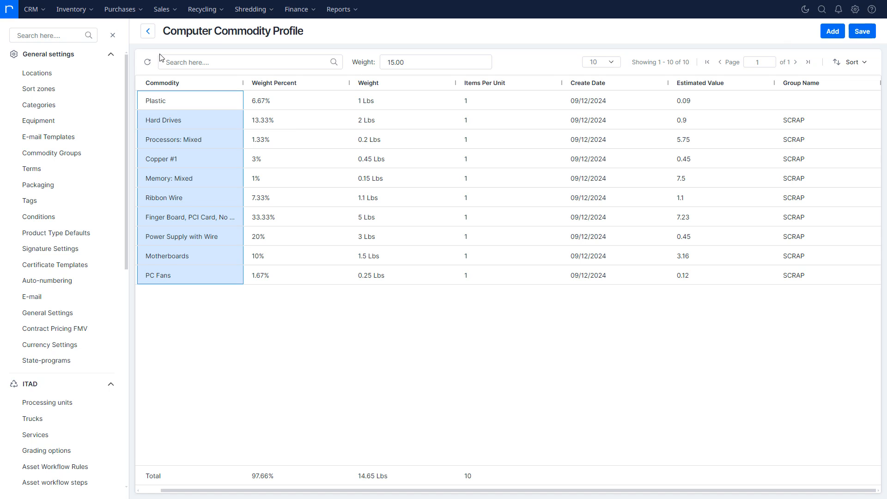
{"action": "left_click_drag", "start_coordinate": [201, 31], "coordinate": [305, 32]}
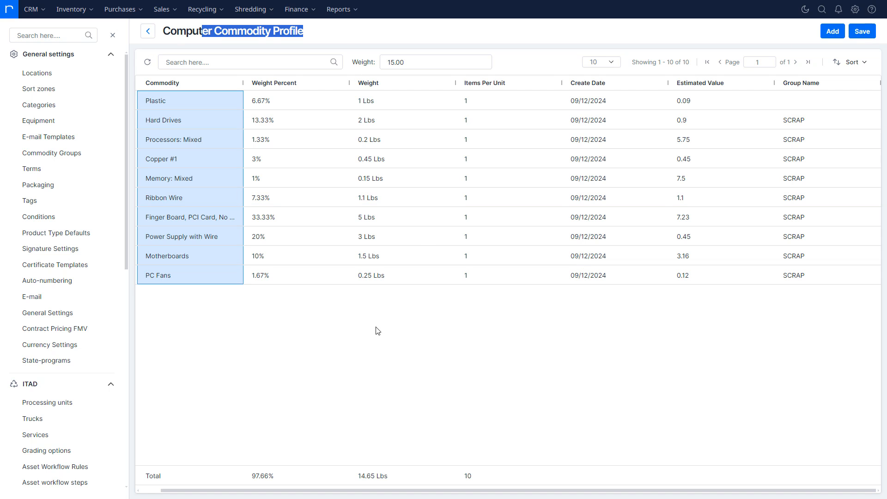